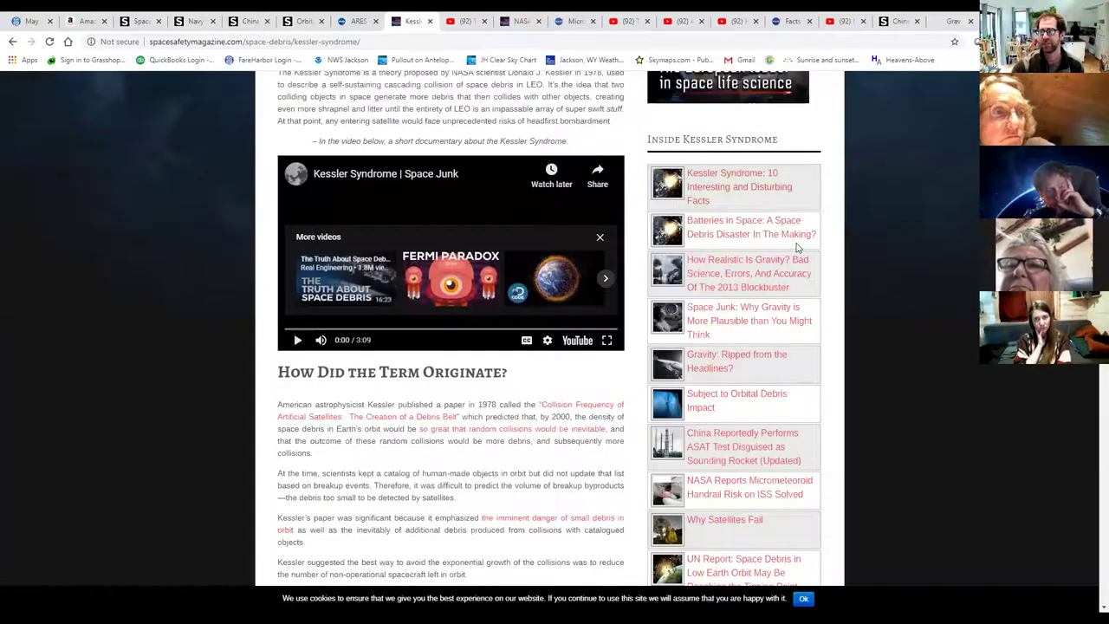
{"action": "scroll", "coordinate": [797, 248], "scroll_direction": "up", "scroll_amount": 3}
{"action": "scroll", "coordinate": [797, 248], "scroll_direction": "up", "scroll_amount": 2}
{"action": "scroll", "coordinate": [797, 249], "scroll_direction": "up", "scroll_amount": 1}
{"action": "scroll", "coordinate": [797, 249], "scroll_direction": "up", "scroll_amount": 1}
{"action": "scroll", "coordinate": [797, 249], "scroll_direction": "up", "scroll_amount": 1}
{"action": "scroll", "coordinate": [582, 447], "scroll_direction": "down", "scroll_amount": 1}
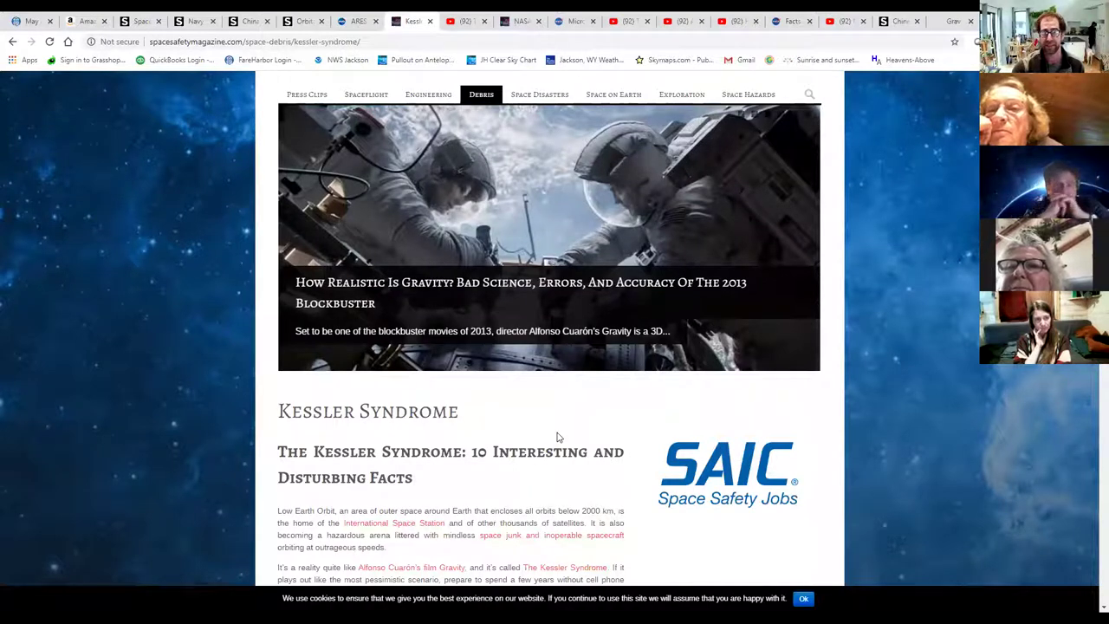
{"action": "scroll", "coordinate": [745, 538], "scroll_direction": "down", "scroll_amount": 2}
{"action": "scroll", "coordinate": [745, 538], "scroll_direction": "down", "scroll_amount": 2}
{"action": "scroll", "coordinate": [745, 538], "scroll_direction": "down", "scroll_amount": 1}
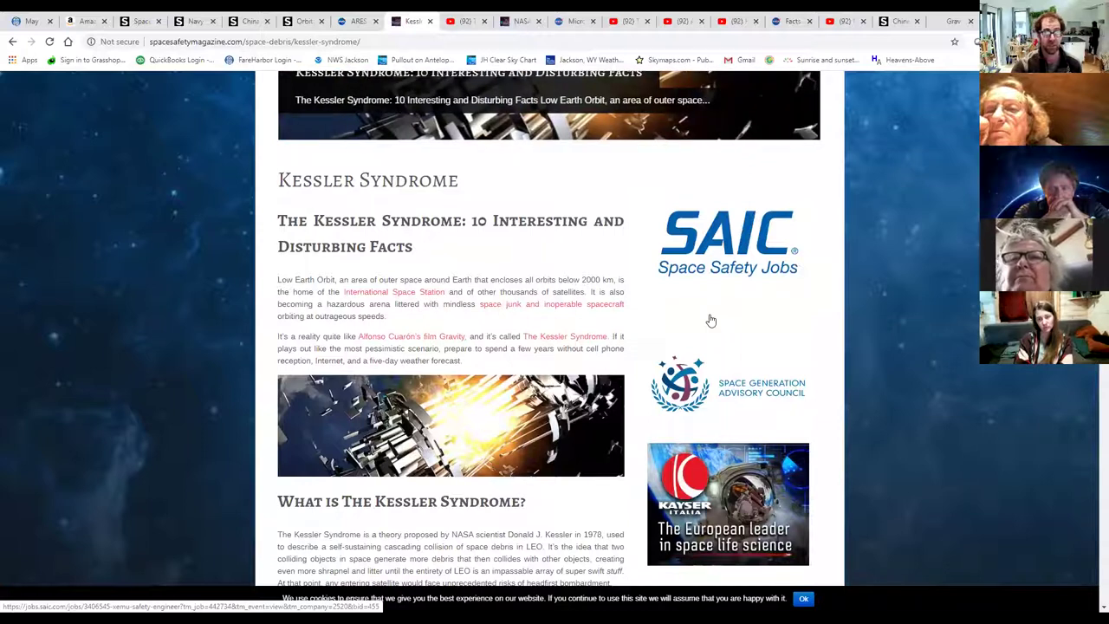
{"action": "scroll", "coordinate": [524, 533], "scroll_direction": "down", "scroll_amount": 2}
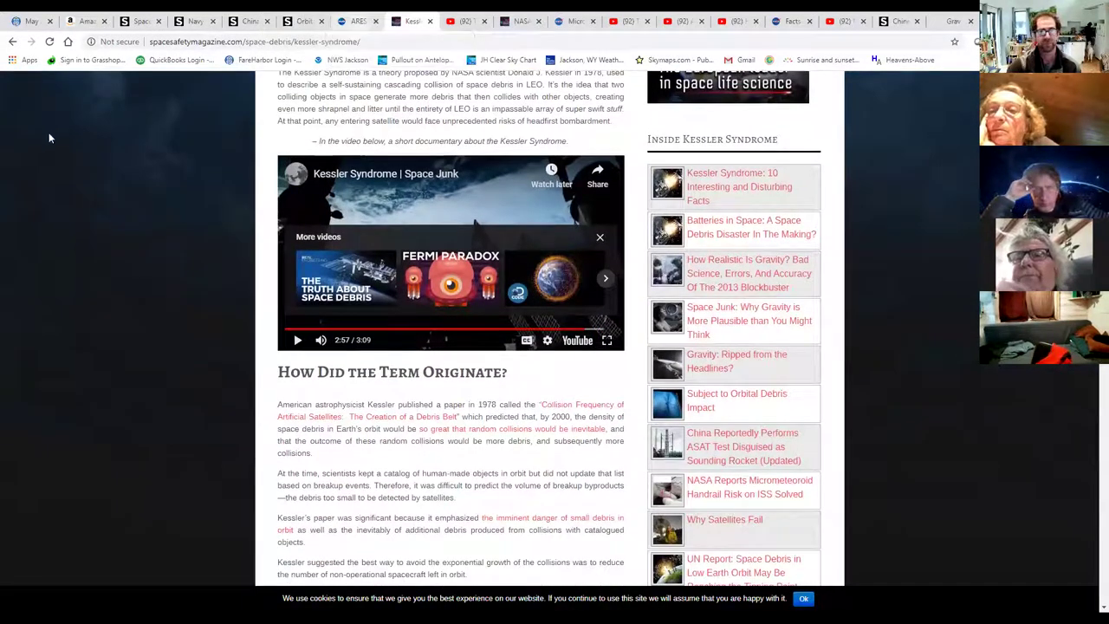
{"action": "scroll", "coordinate": [513, 438], "scroll_direction": "up", "scroll_amount": 3}
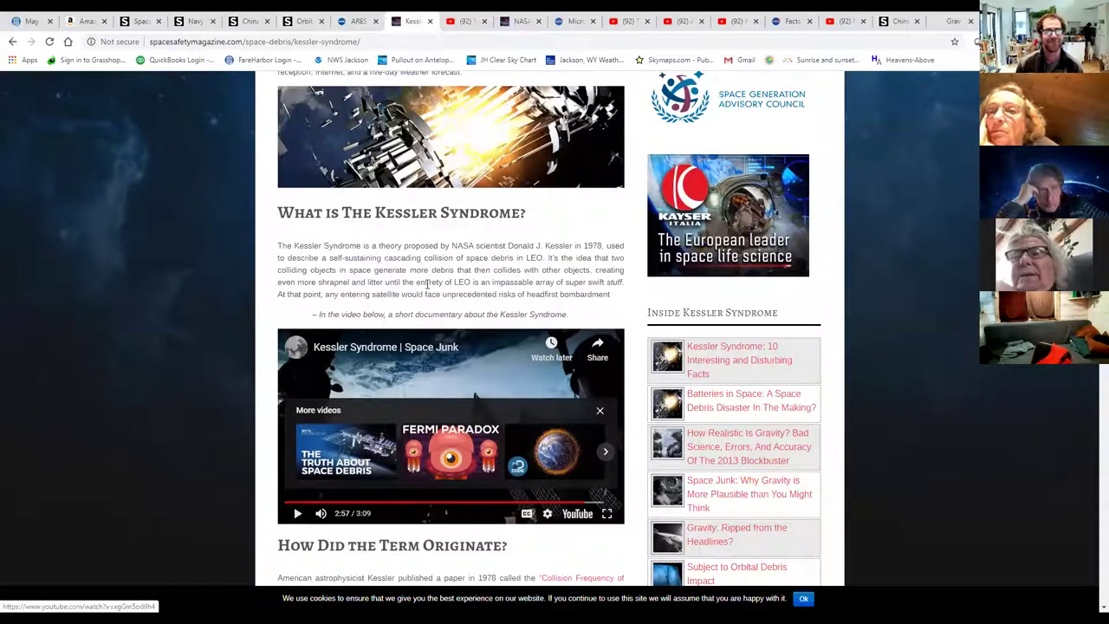
Switch to the ARES Orbital Debris tab and return its slideshow to The Orbital Debris Issue.
{"action": "key", "text": "ctrl+shift+Tab"}
{"action": "left_click", "coordinate": [374, 536]}
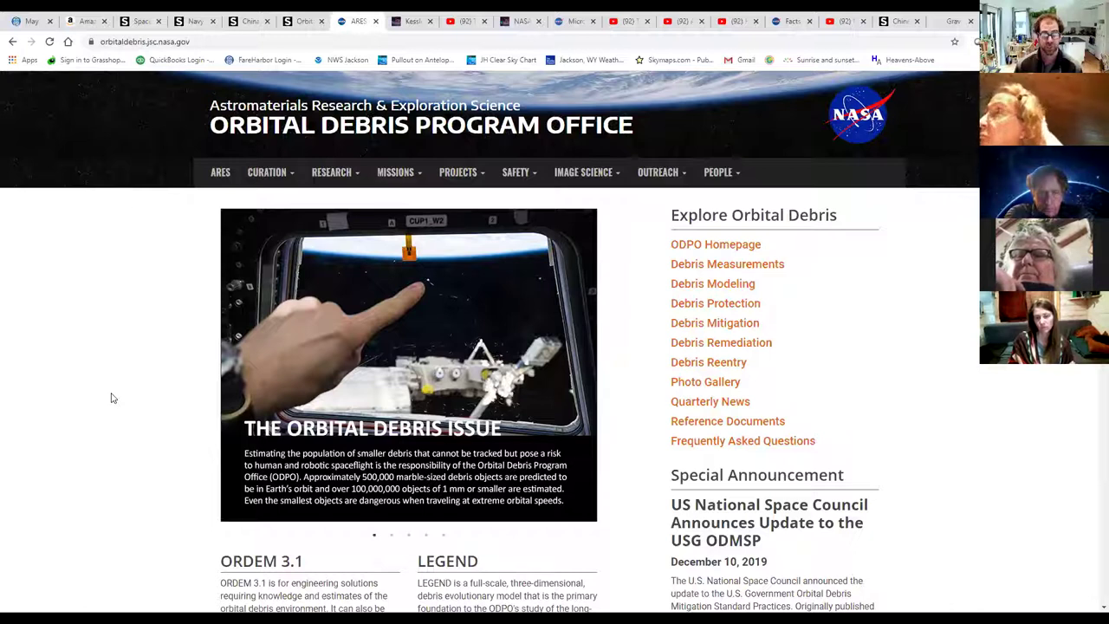
Bring up the Space.com 'Navy Hits Satellite' article tab.
{"action": "left_click", "coordinate": [195, 21]}
{"action": "scroll", "coordinate": [258, 235], "scroll_direction": "down", "scroll_amount": 2}
{"action": "scroll", "coordinate": [327, 410], "scroll_direction": "down", "scroll_amount": 1}
{"action": "scroll", "coordinate": [570, 451], "scroll_direction": "up", "scroll_amount": 1}
{"action": "scroll", "coordinate": [570, 452], "scroll_direction": "up", "scroll_amount": 1}
{"action": "scroll", "coordinate": [587, 568], "scroll_direction": "up", "scroll_amount": 1}
{"action": "scroll", "coordinate": [586, 569], "scroll_direction": "up", "scroll_amount": 3}
{"action": "scroll", "coordinate": [496, 252], "scroll_direction": "down", "scroll_amount": 2}
{"action": "scroll", "coordinate": [496, 257], "scroll_direction": "down", "scroll_amount": 3}
{"action": "scroll", "coordinate": [535, 489], "scroll_direction": "down", "scroll_amount": 2}
{"action": "scroll", "coordinate": [549, 488], "scroll_direction": "down", "scroll_amount": 2}
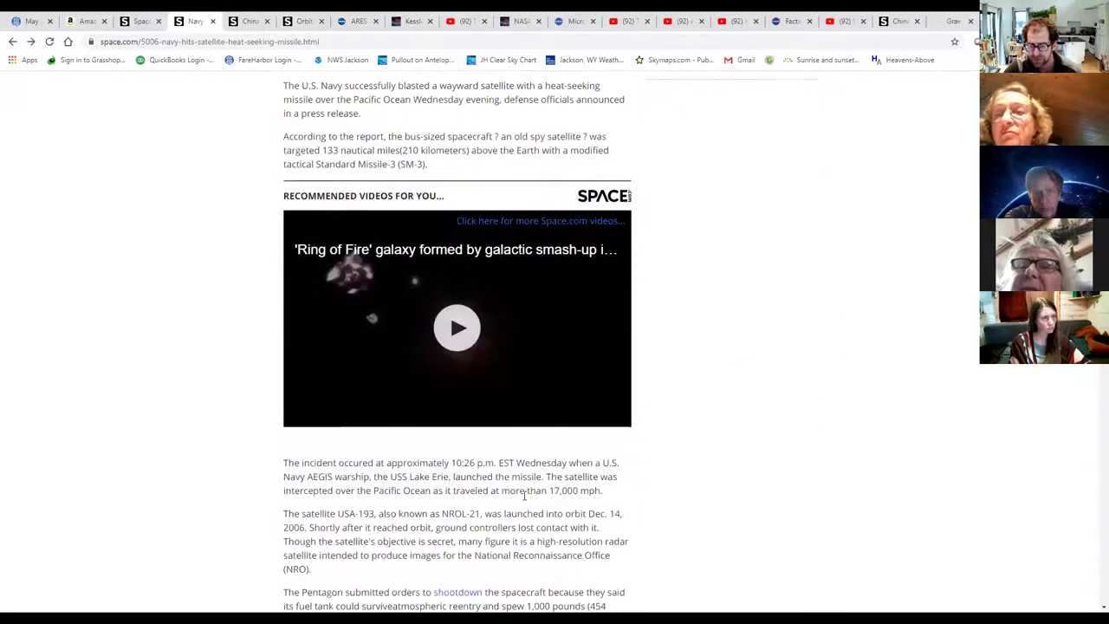
{"action": "scroll", "coordinate": [464, 526], "scroll_direction": "down", "scroll_amount": 1}
Highlight and clear 'hydrazinegas', then go via the Chinese station tab to the space-junk article.
{"action": "left_click_drag", "start_coordinate": [364, 504], "coordinate": [420, 504]}
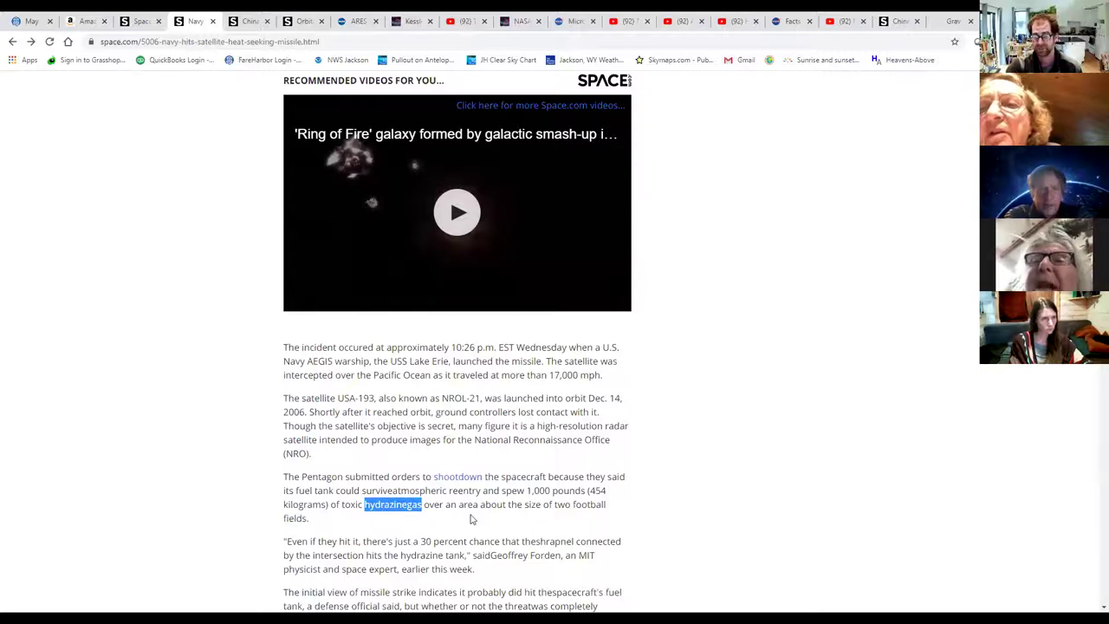
{"action": "left_click", "coordinate": [481, 531]}
{"action": "scroll", "coordinate": [477, 530], "scroll_direction": "up", "scroll_amount": 1}
{"action": "scroll", "coordinate": [478, 537], "scroll_direction": "up", "scroll_amount": 2}
{"action": "left_click", "coordinate": [898, 21]}
{"action": "left_click", "coordinate": [139, 20]}
Switch to the Space.com tab with China's anti-satellite test article.
{"action": "left_click", "coordinate": [254, 21]}
{"action": "scroll", "coordinate": [529, 312], "scroll_direction": "down", "scroll_amount": 2}
{"action": "scroll", "coordinate": [550, 577], "scroll_direction": "down", "scroll_amount": 2}
{"action": "scroll", "coordinate": [490, 327], "scroll_direction": "up", "scroll_amount": 4}
{"action": "scroll", "coordinate": [523, 297], "scroll_direction": "down", "scroll_amount": 2}
{"action": "scroll", "coordinate": [572, 519], "scroll_direction": "down", "scroll_amount": 1}
{"action": "scroll", "coordinate": [577, 526], "scroll_direction": "down", "scroll_amount": 1}
{"action": "scroll", "coordinate": [530, 514], "scroll_direction": "up", "scroll_amount": 2}
{"action": "scroll", "coordinate": [141, 318], "scroll_direction": "up", "scroll_amount": 1}
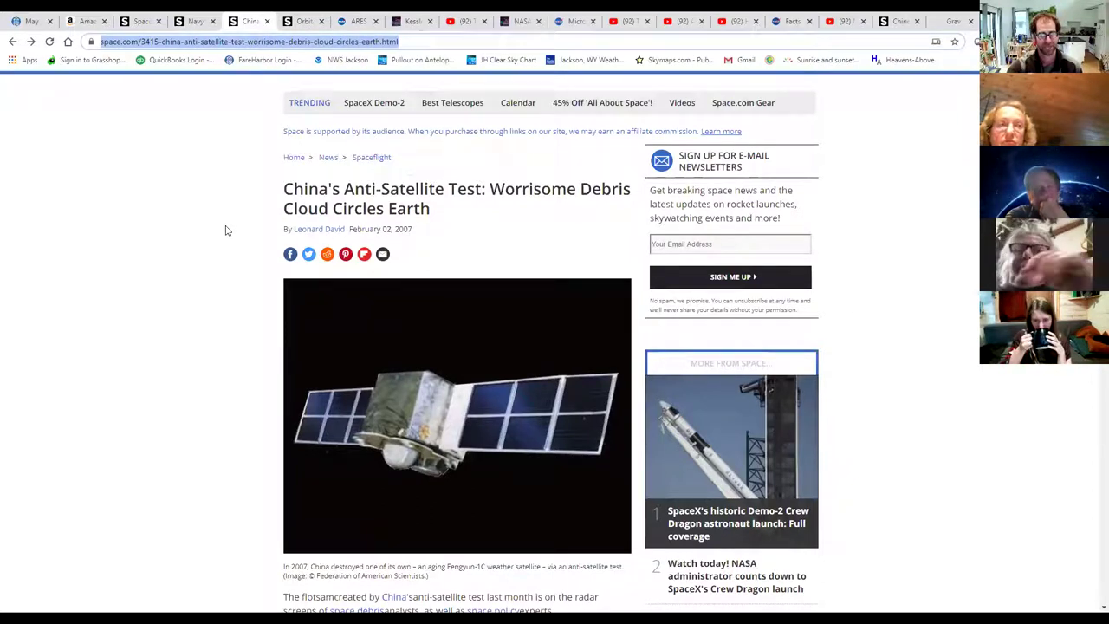
Switch to Gravity on Prime Video, resume it and seek to about 0:30:47.
{"action": "left_click", "coordinate": [87, 24]}
{"action": "left_click", "coordinate": [389, 563]}
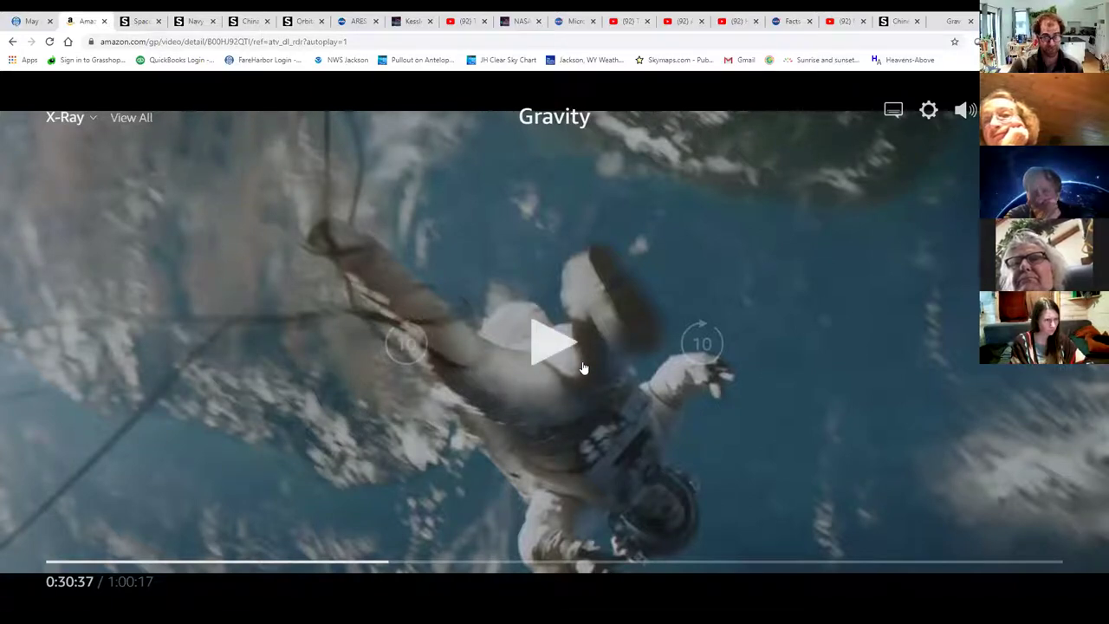
{"action": "left_click", "coordinate": [583, 368]}
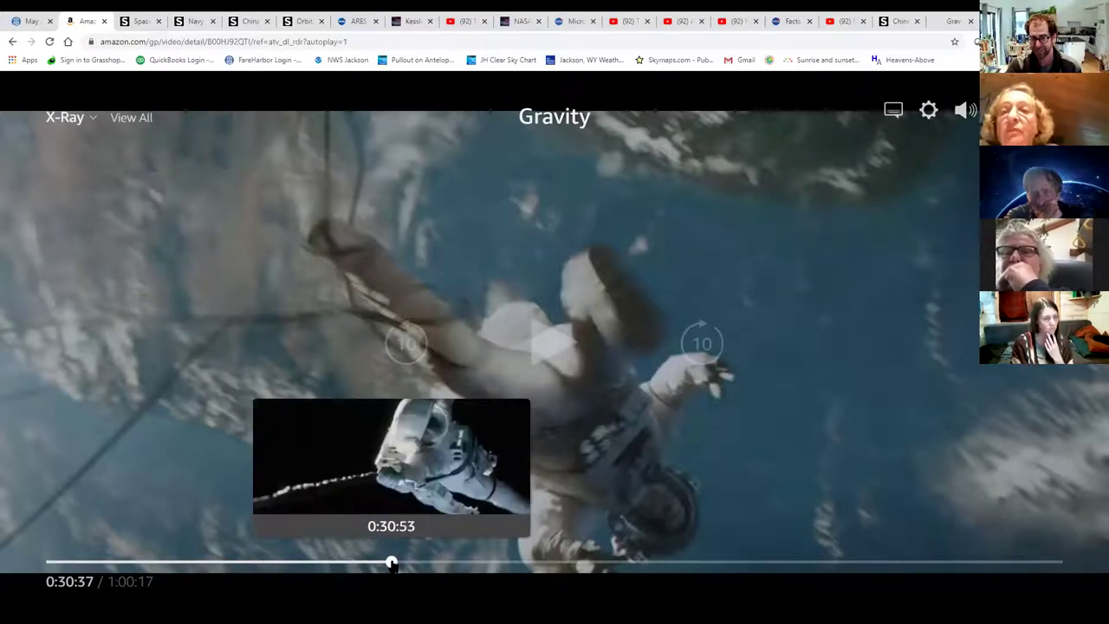
{"action": "left_click", "coordinate": [391, 563]}
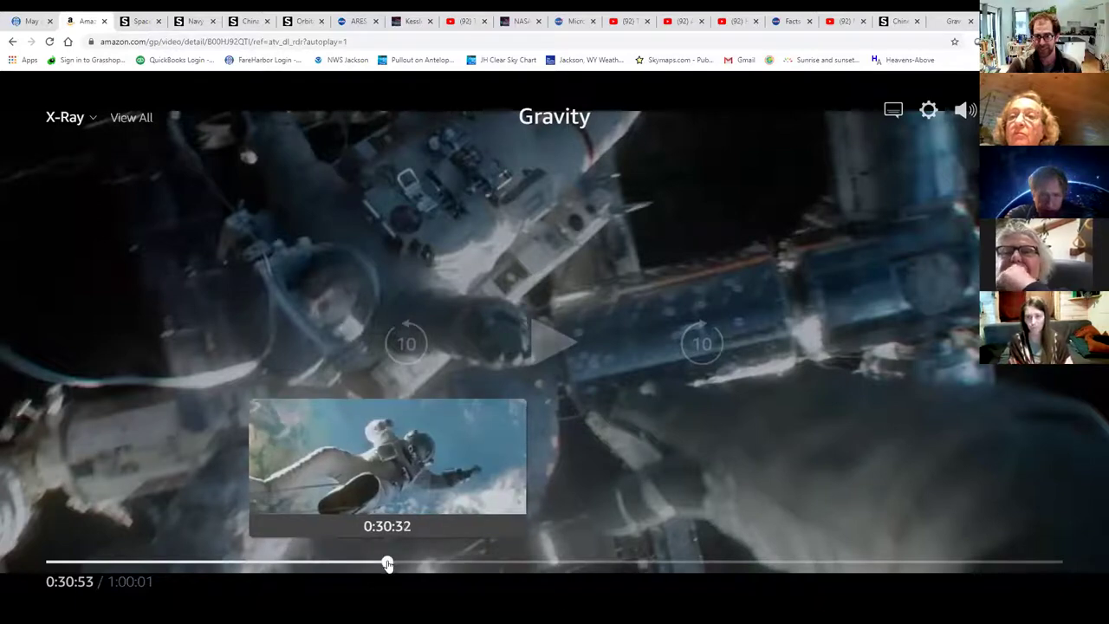
{"action": "left_click", "coordinate": [387, 564]}
{"action": "left_click", "coordinate": [391, 564]}
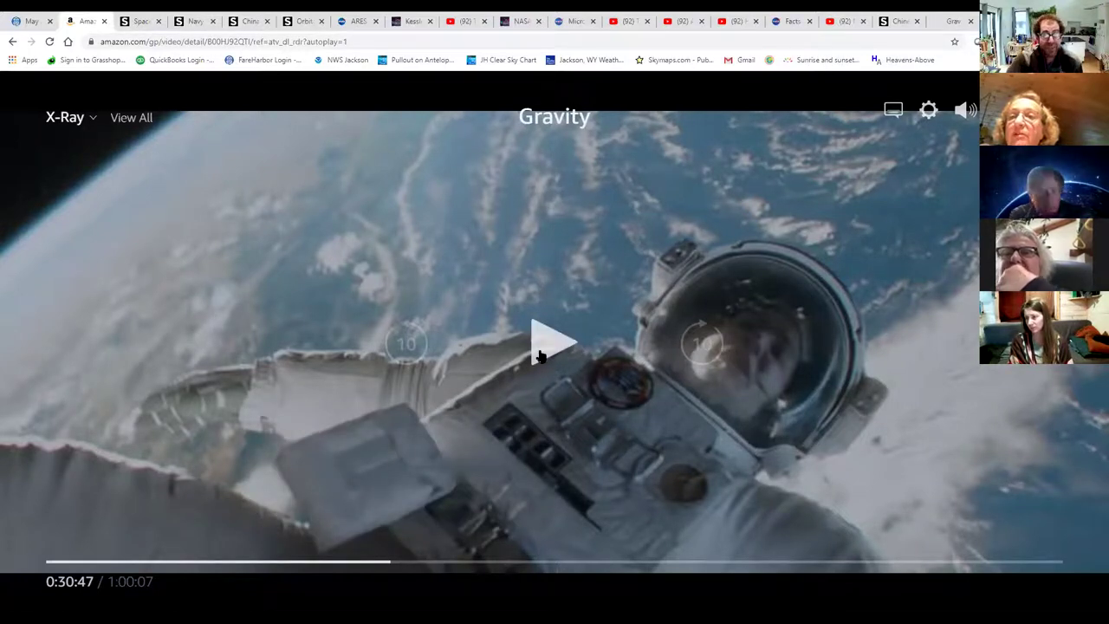
Resume Gravity playback, pausing once to talk before continuing.
{"action": "left_click", "coordinate": [539, 355]}
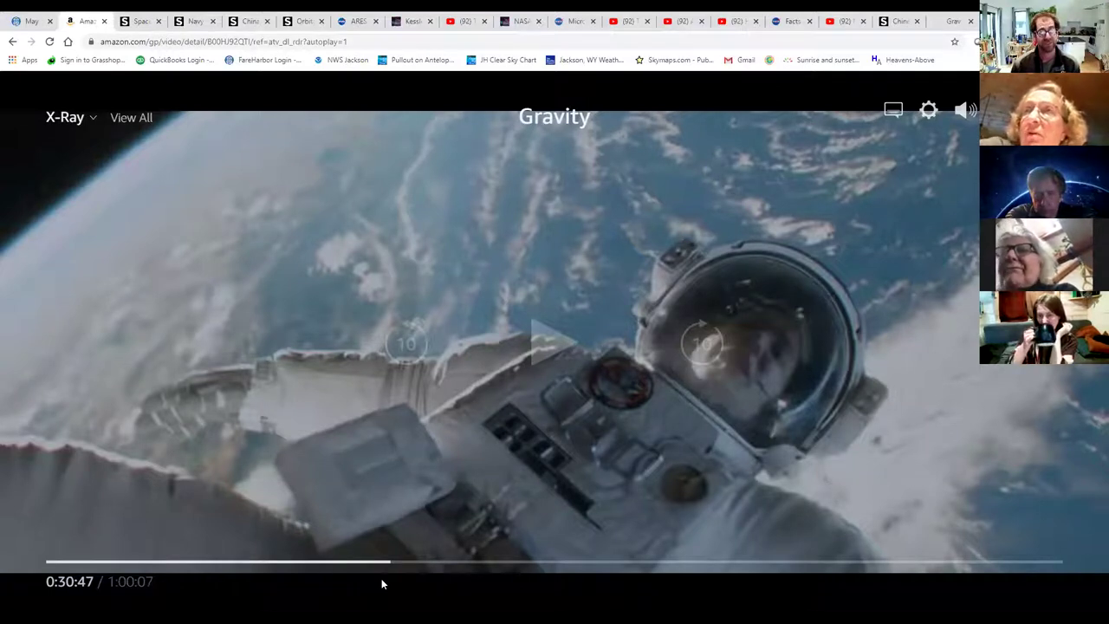
{"action": "left_click", "coordinate": [381, 584]}
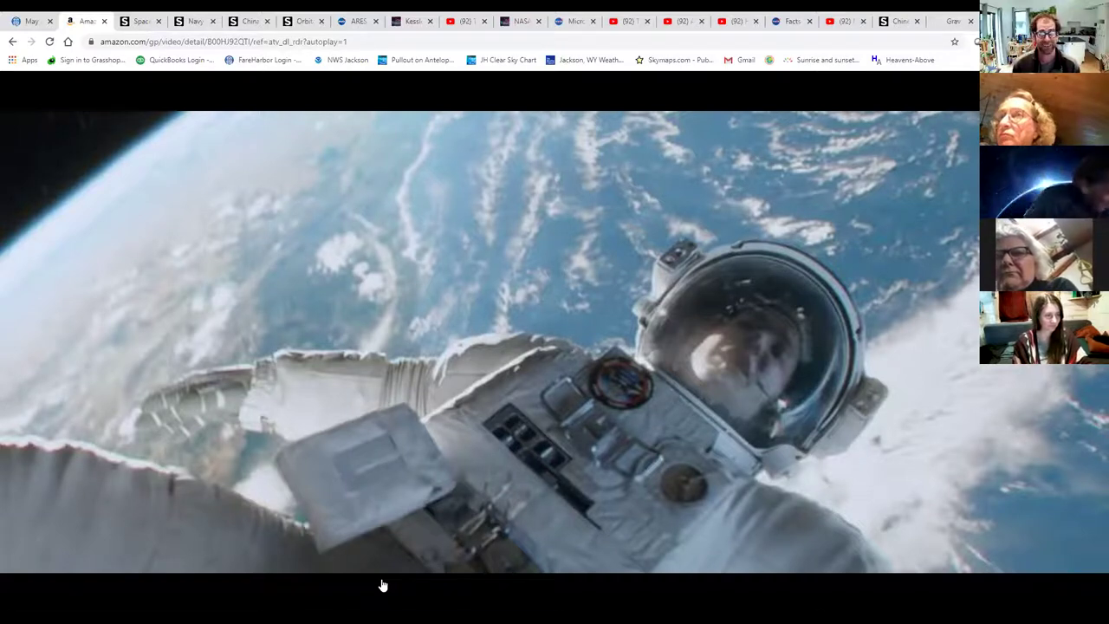
Resume the paused film in the video player.
{"action": "left_click", "coordinate": [742, 284]}
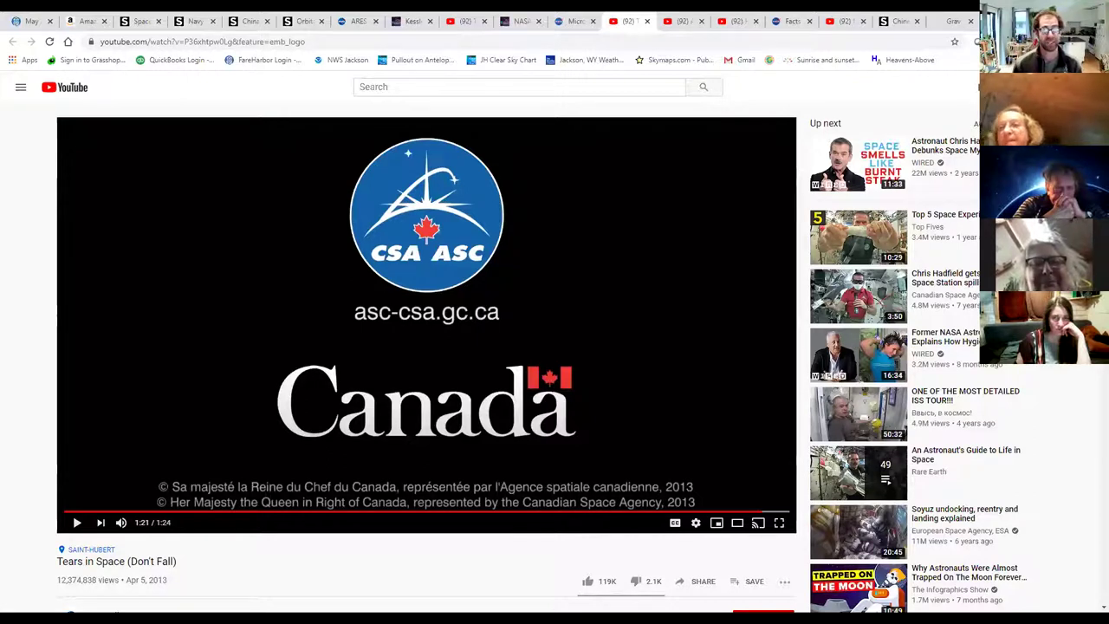
Jump with Ctrl+9 to the last tab, TIME's Gravity article.
{"action": "key", "text": "ctrl+9"}
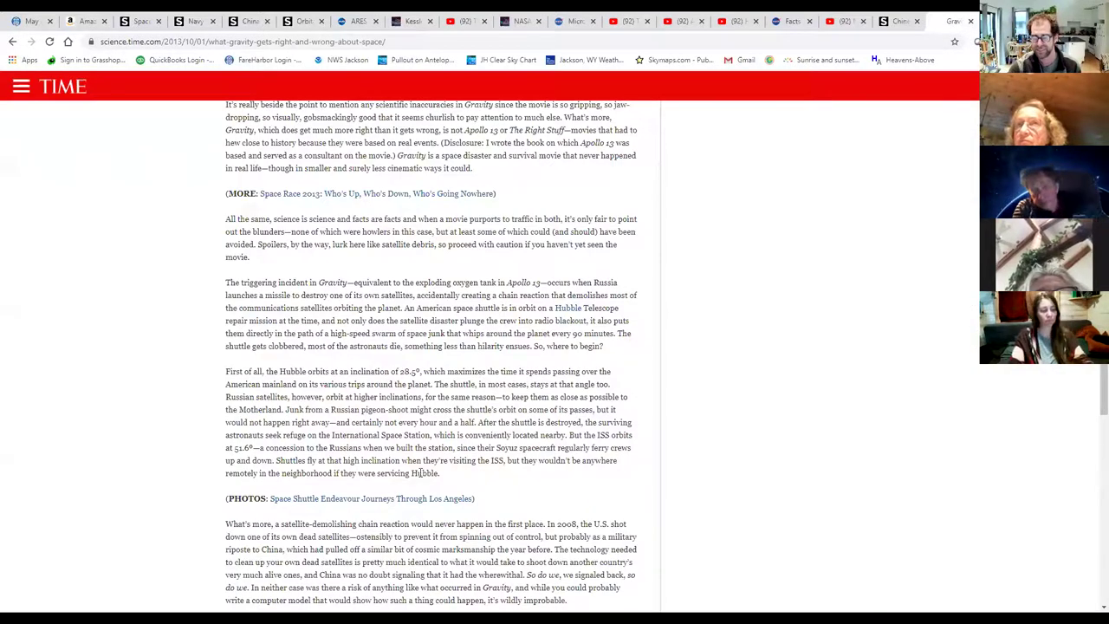
{"action": "scroll", "coordinate": [394, 498], "scroll_direction": "down", "scroll_amount": 1}
{"action": "scroll", "coordinate": [416, 490], "scroll_direction": "down", "scroll_amount": 2}
{"action": "scroll", "coordinate": [446, 481], "scroll_direction": "down", "scroll_amount": 1}
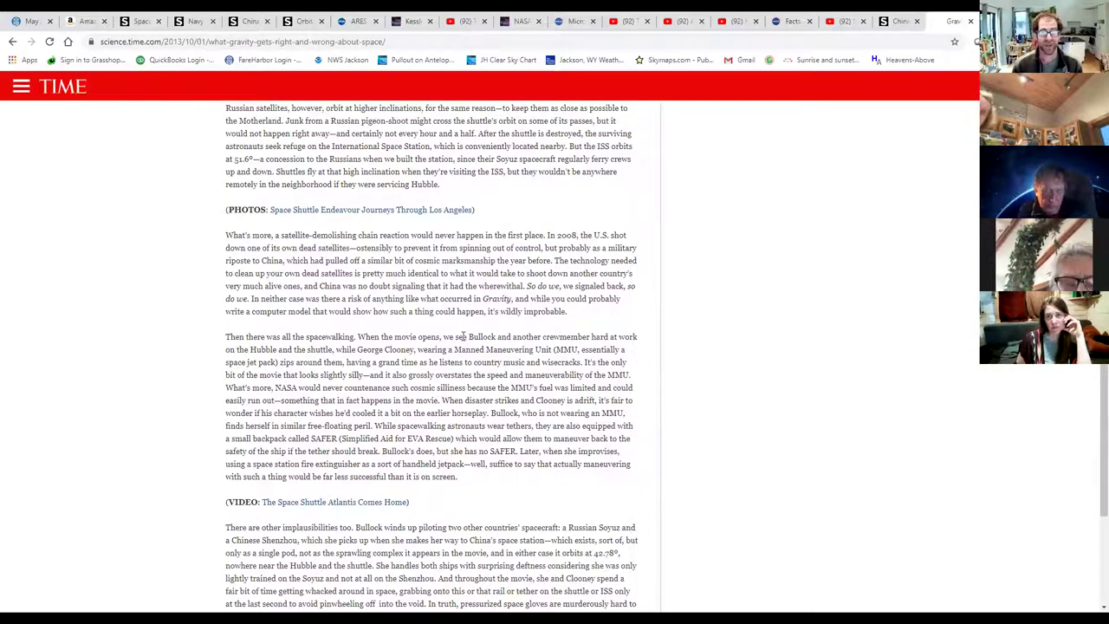
Switch to the Chinese Space Station Crash article and rewind its video to 00:00.
{"action": "left_click", "coordinate": [901, 26]}
{"action": "left_click_drag", "start_coordinate": [322, 522], "coordinate": [278, 526]}
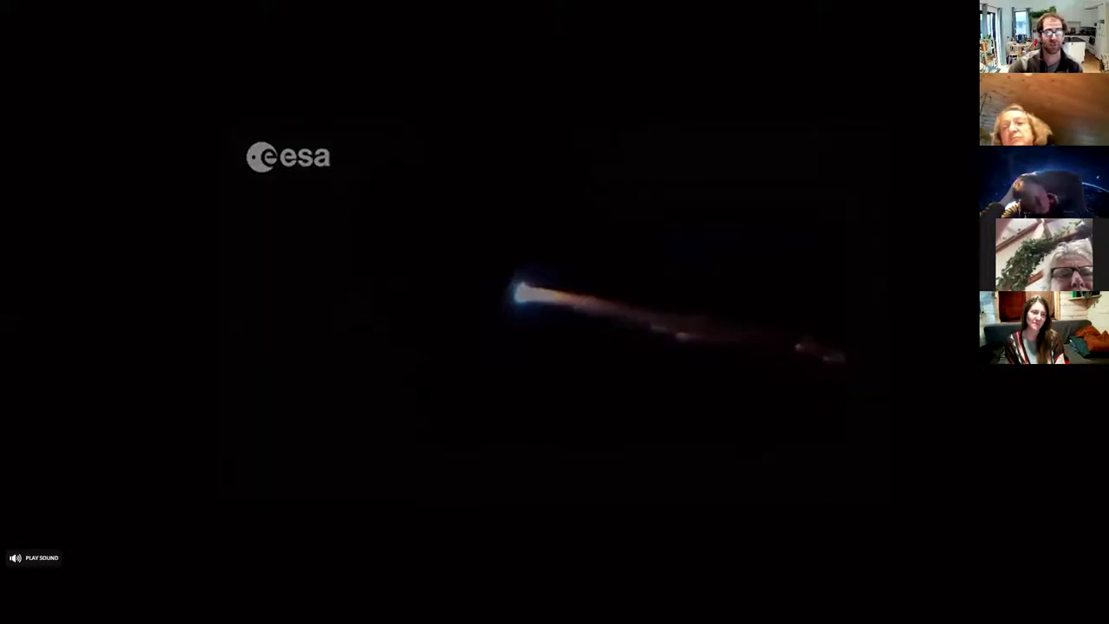
Exit the full-screen video and switch to the 'The Truth About Space Debris' YouTube tab.
{"action": "left_click", "coordinate": [1065, 598]}
{"action": "left_click", "coordinate": [466, 21]}
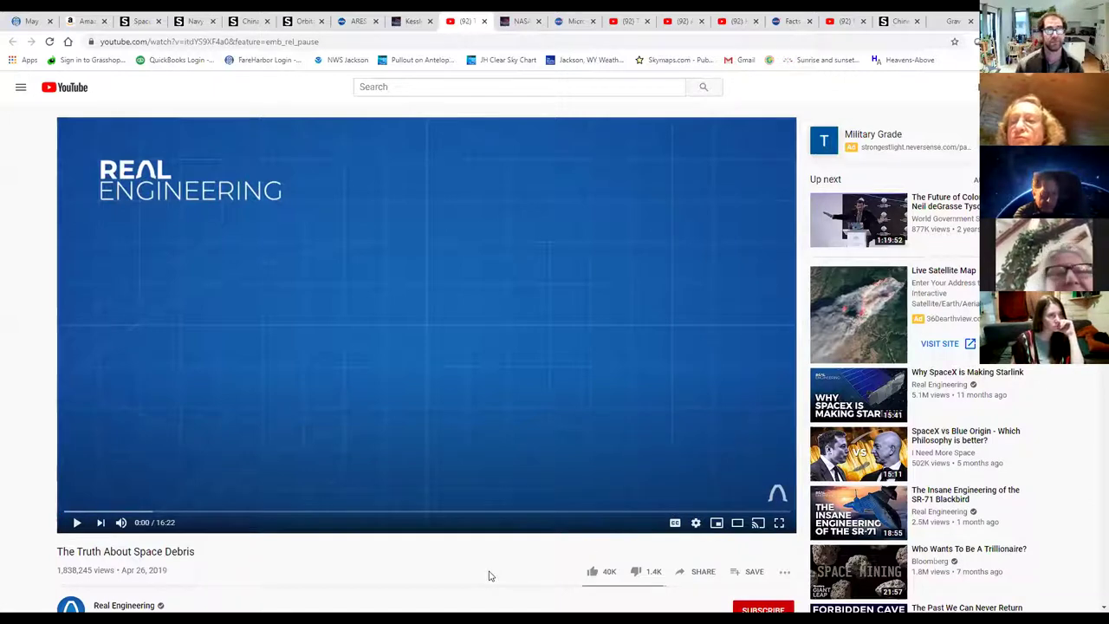